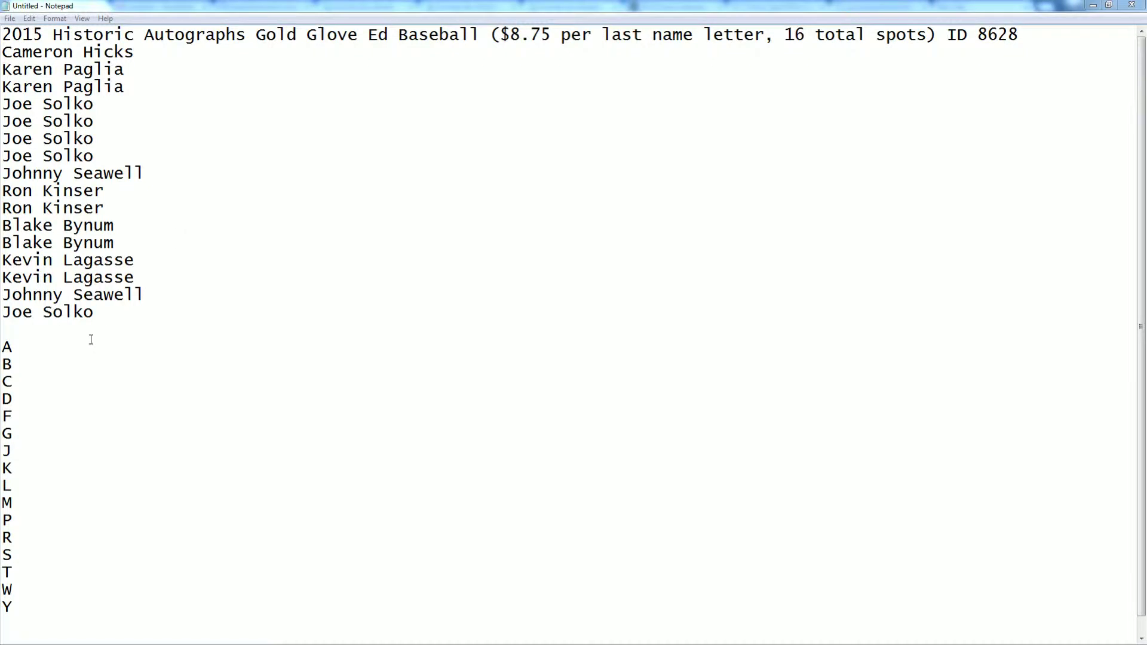
Copy the 16 buyer names listed under the Gold Glove title line in Notepad
mouse_move(95, 316)
mouse_down()
mouse_move(25, 71)
mouse_move(4, 53)
mouse_up()
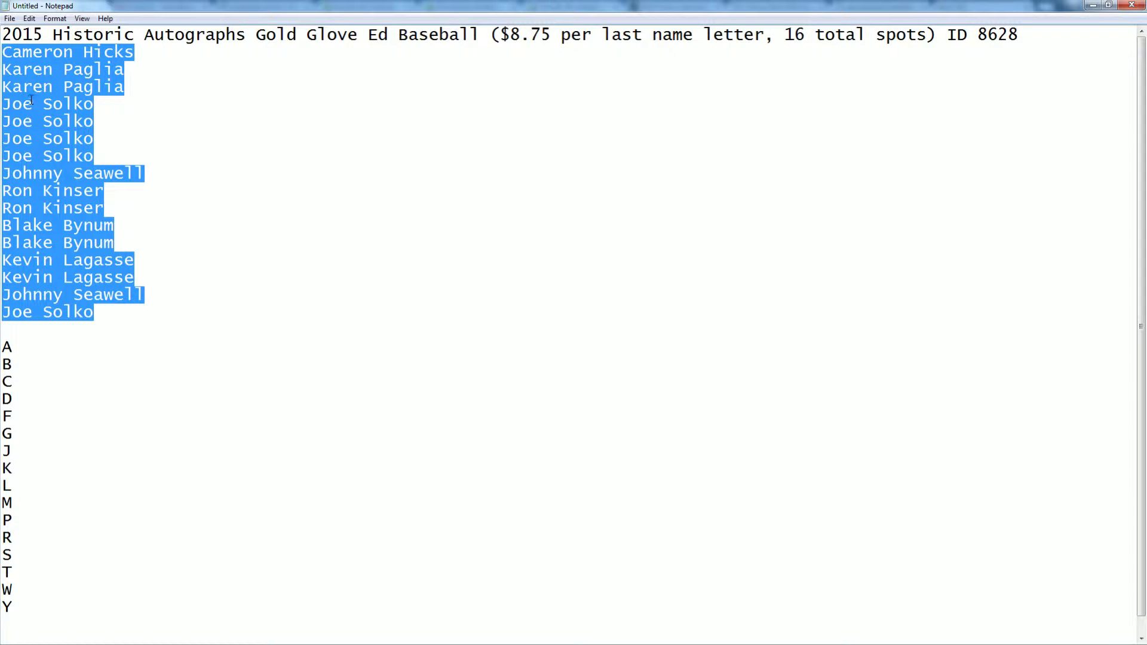
right_click(49, 70)
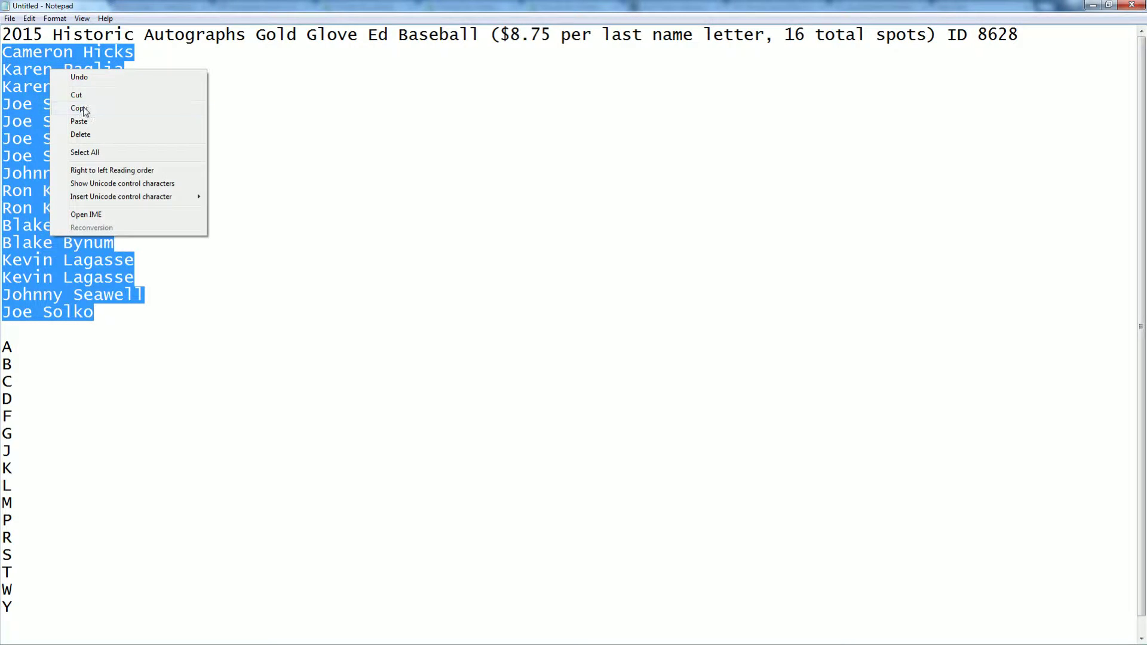
click(86, 108)
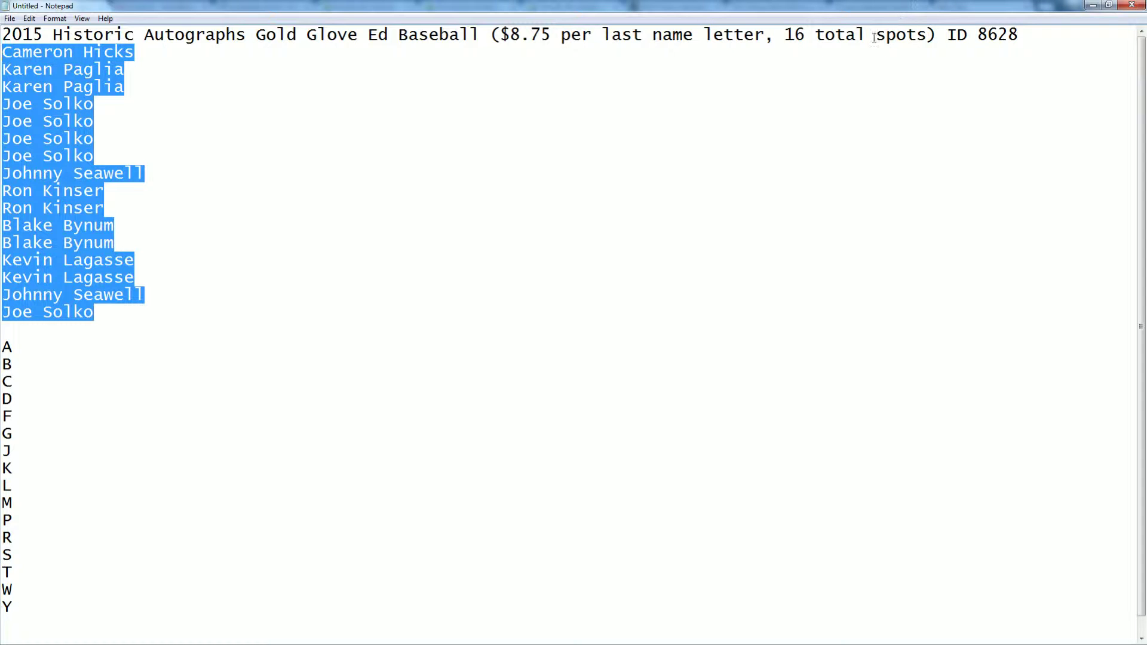
Paste the 16 owner names into the List Randomizer and randomize them
click(1091, 9)
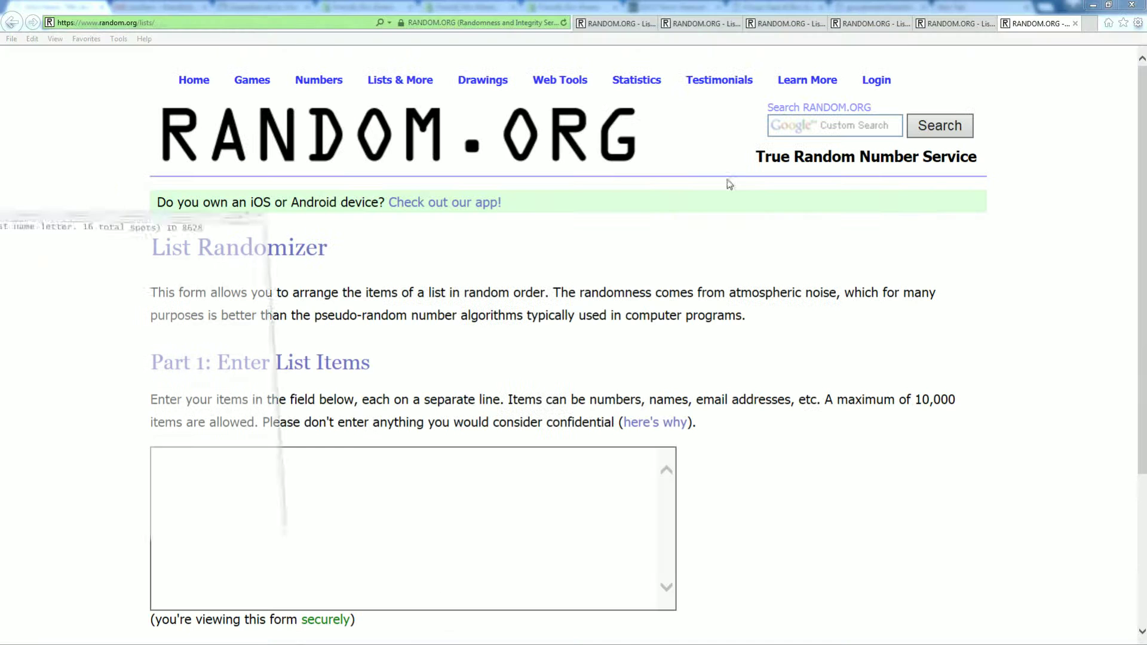
click(244, 481)
right_click(245, 481)
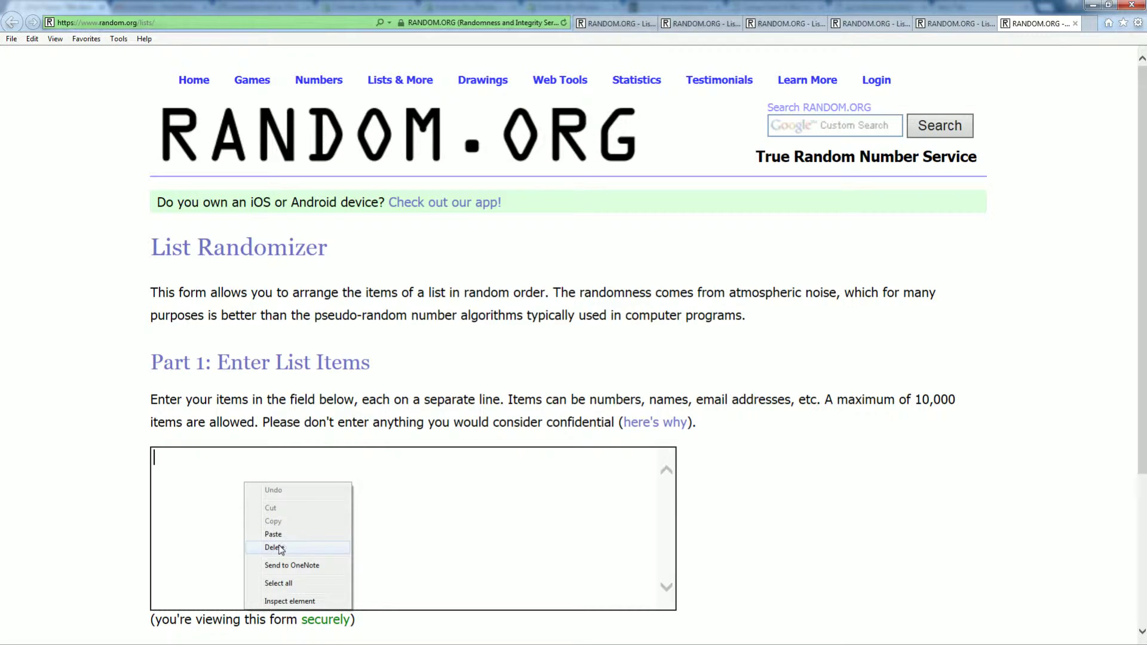
click(278, 534)
scroll(768, 484, down, 1)
scroll(768, 483, down, 3)
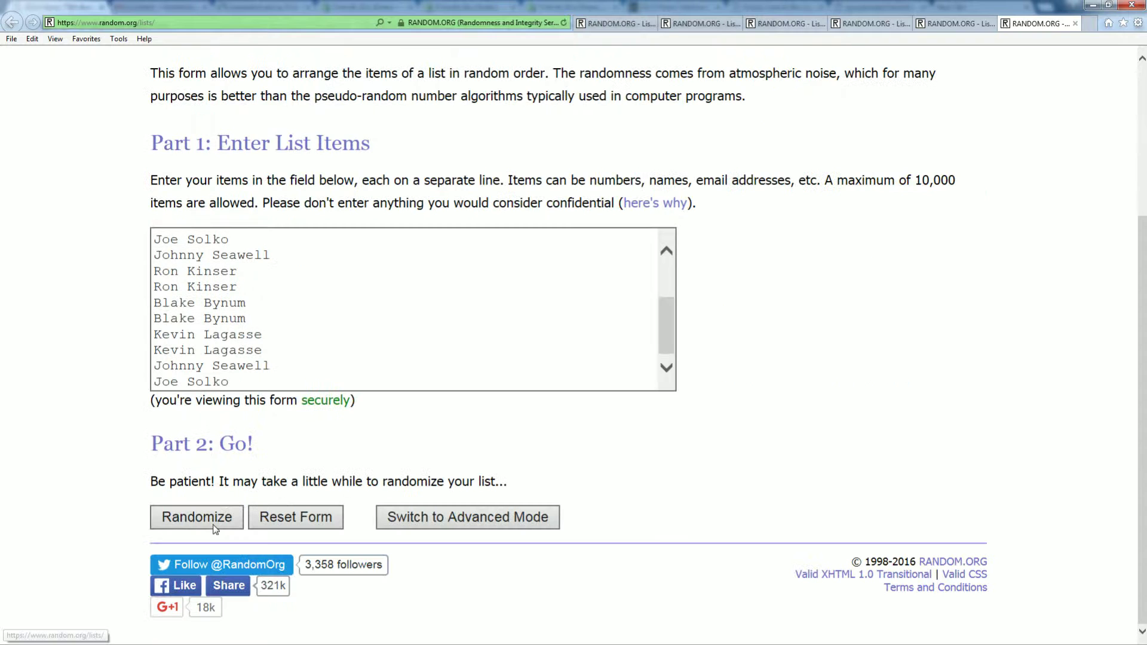
click(196, 521)
Reshuffle the names until randomized 7 times, then select the resulting list
scroll(291, 455, down, 3)
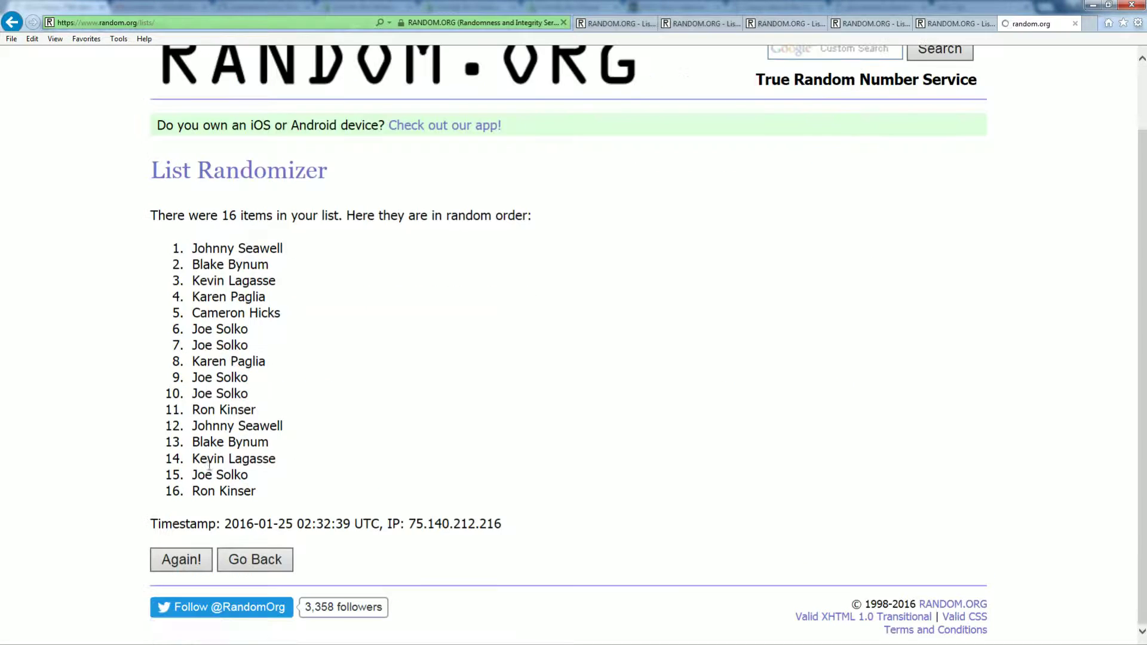
key(Return)
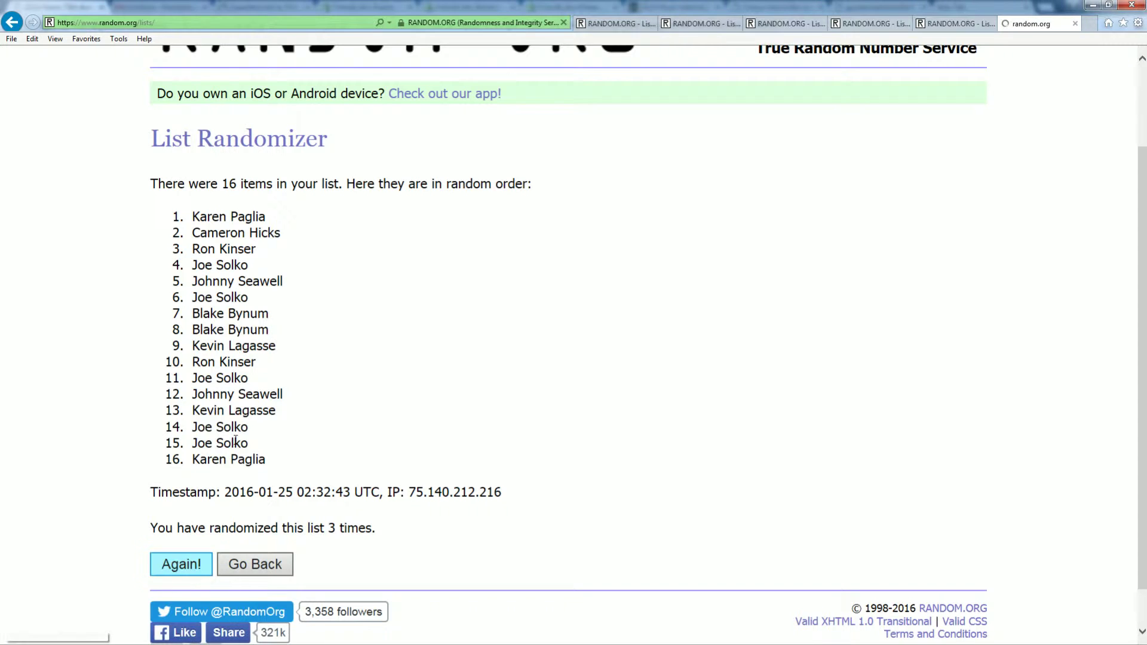
scroll(221, 533, down, 3)
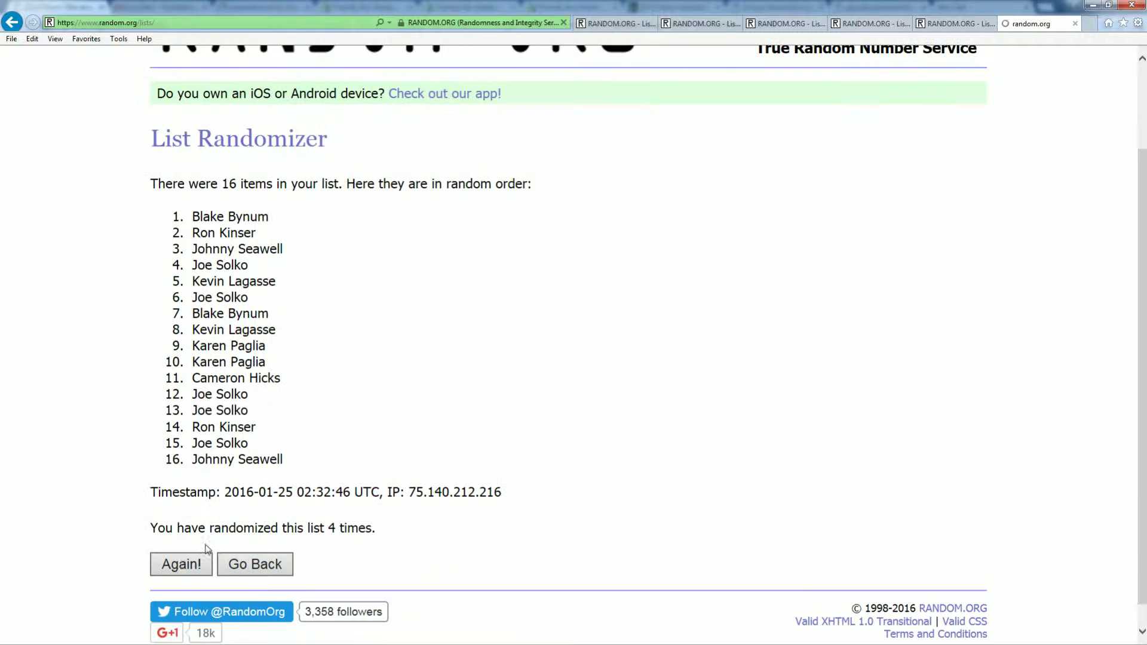
key(Return)
scroll(282, 499, down, 2)
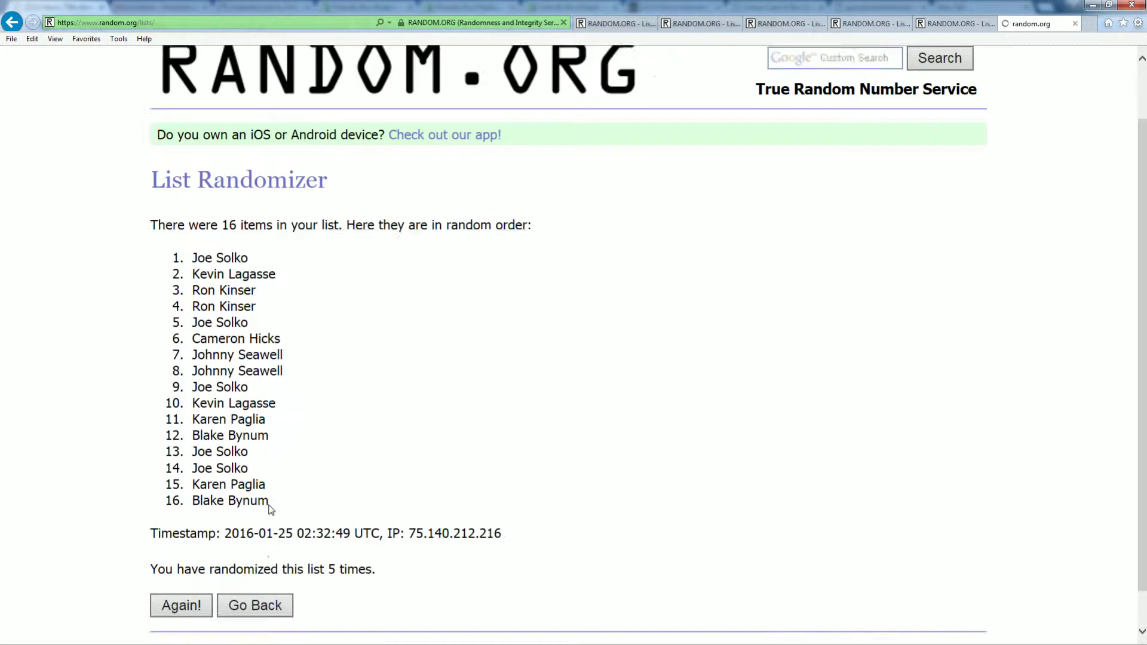
key(Return)
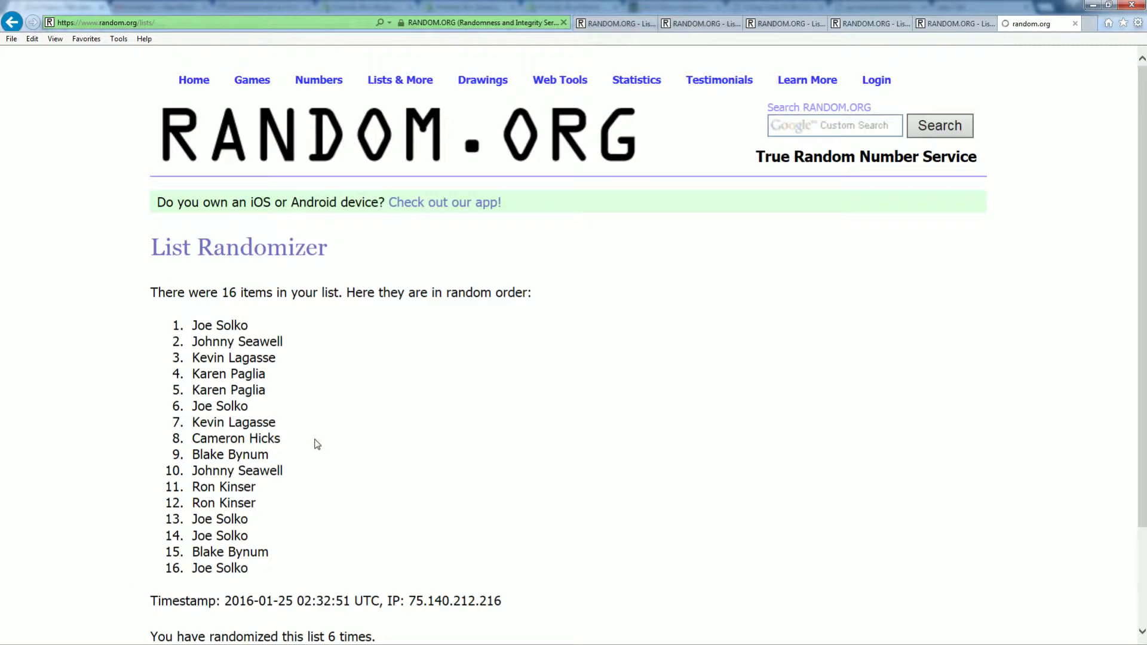
scroll(315, 443, down, 3)
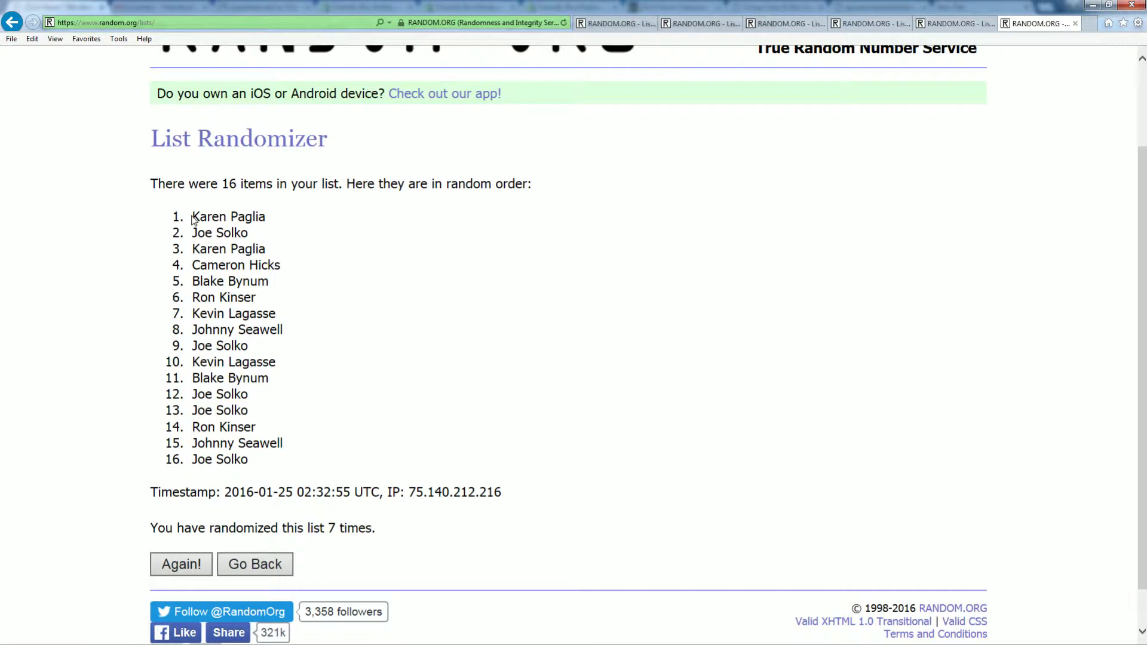
mouse_move(191, 221)
mouse_down()
mouse_move(248, 347)
mouse_move(234, 445)
mouse_move(248, 464)
mouse_up()
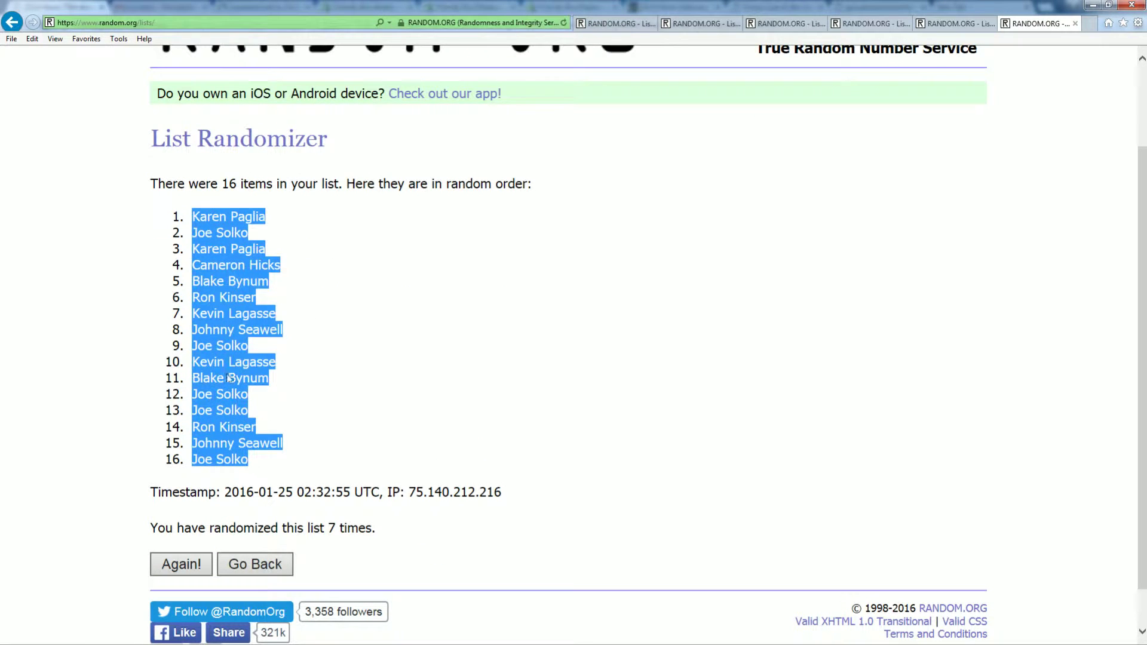
Copy the seventh shuffled name order and switch to the Gold Glove Excel workbook
right_click(223, 258)
click(251, 279)
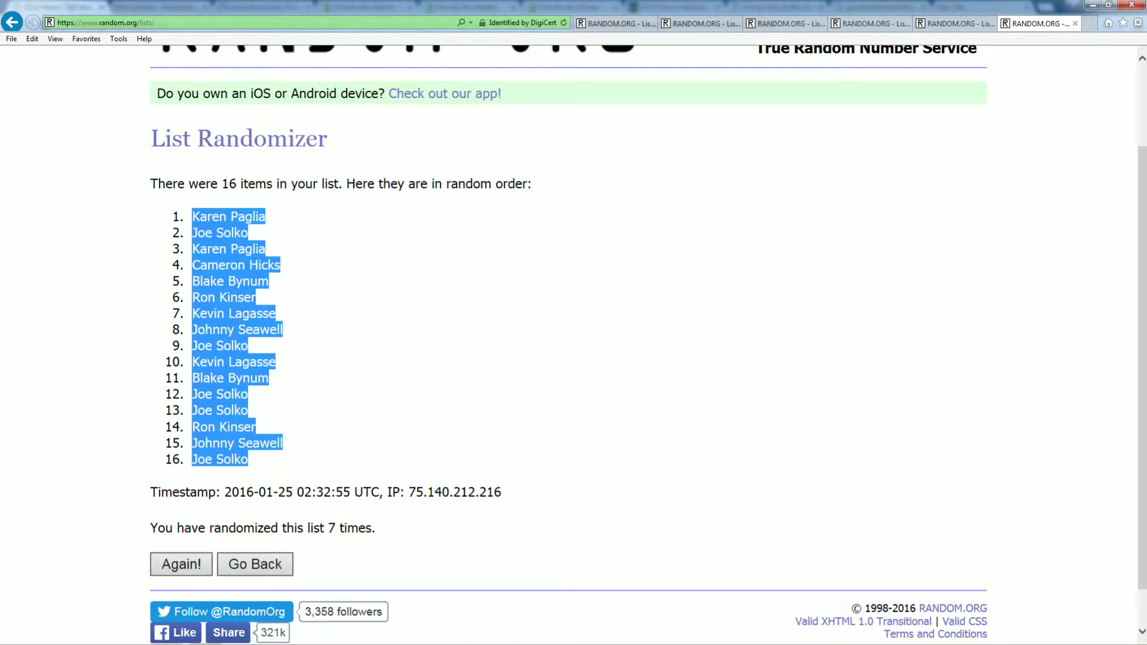
key(alt+Tab)
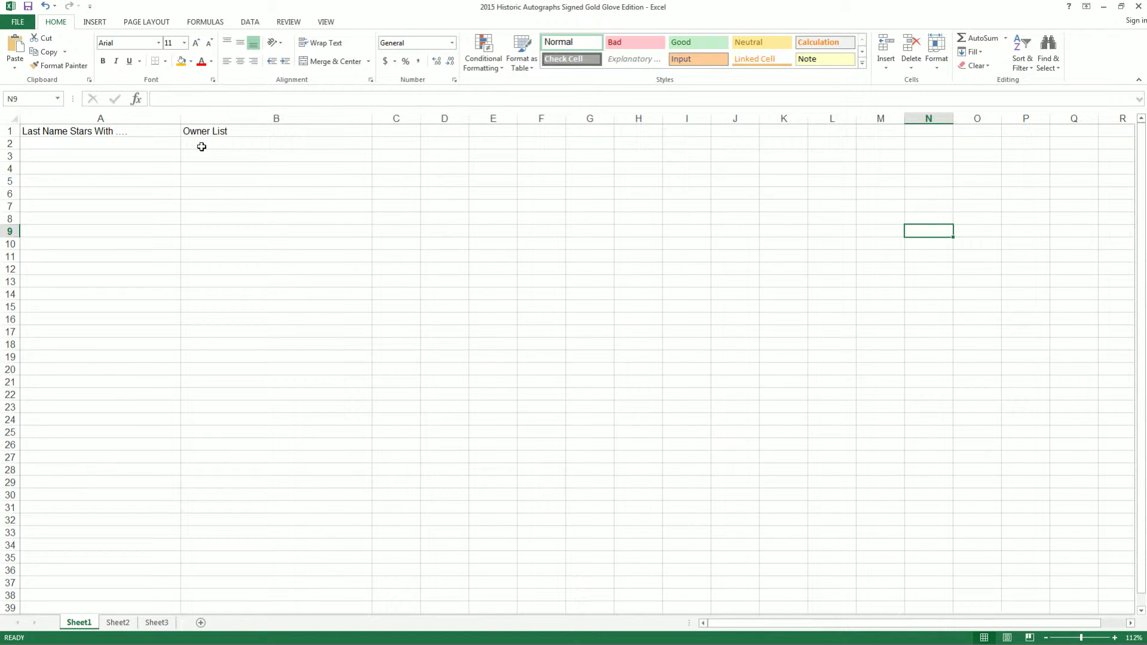
Paste the randomized owner names into B2:B17 under Owner List
click(200, 146)
right_click(200, 146)
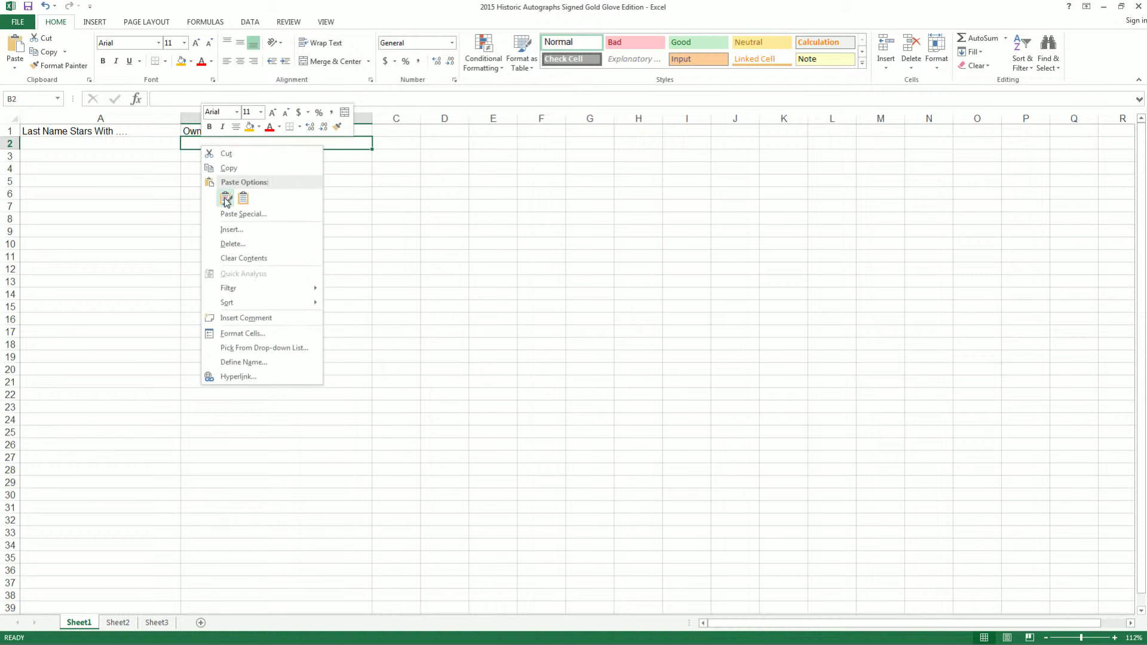
click(233, 199)
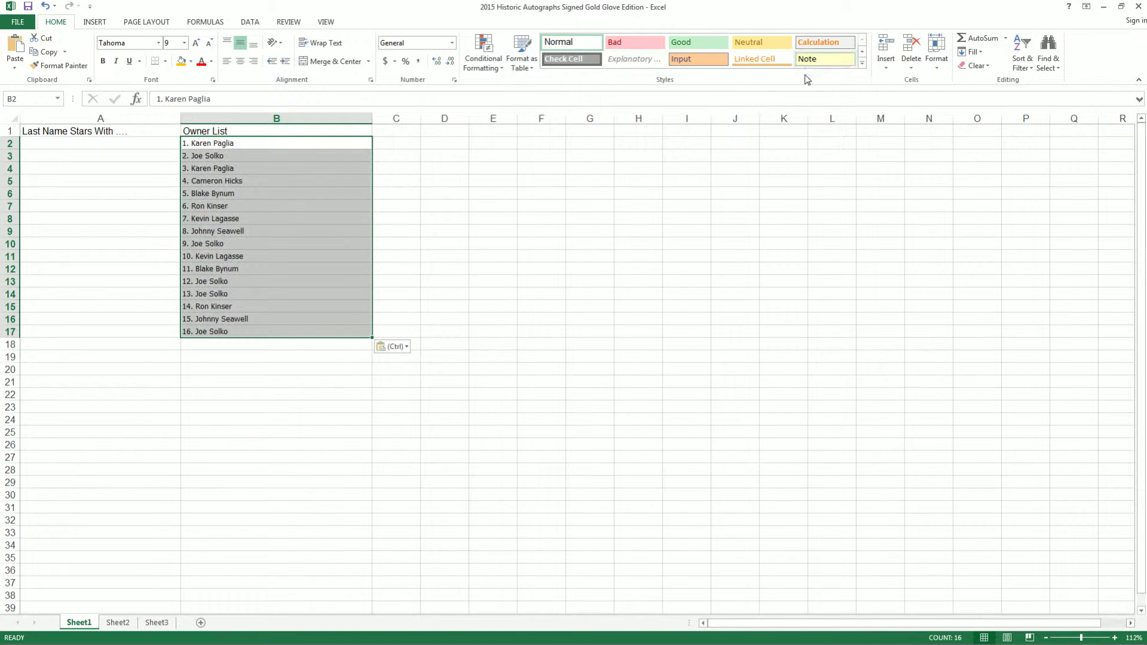
click(1102, 10)
Open a blank List Randomizer form and copy the letters A–Y from Notepad
scroll(499, 159, up, 2)
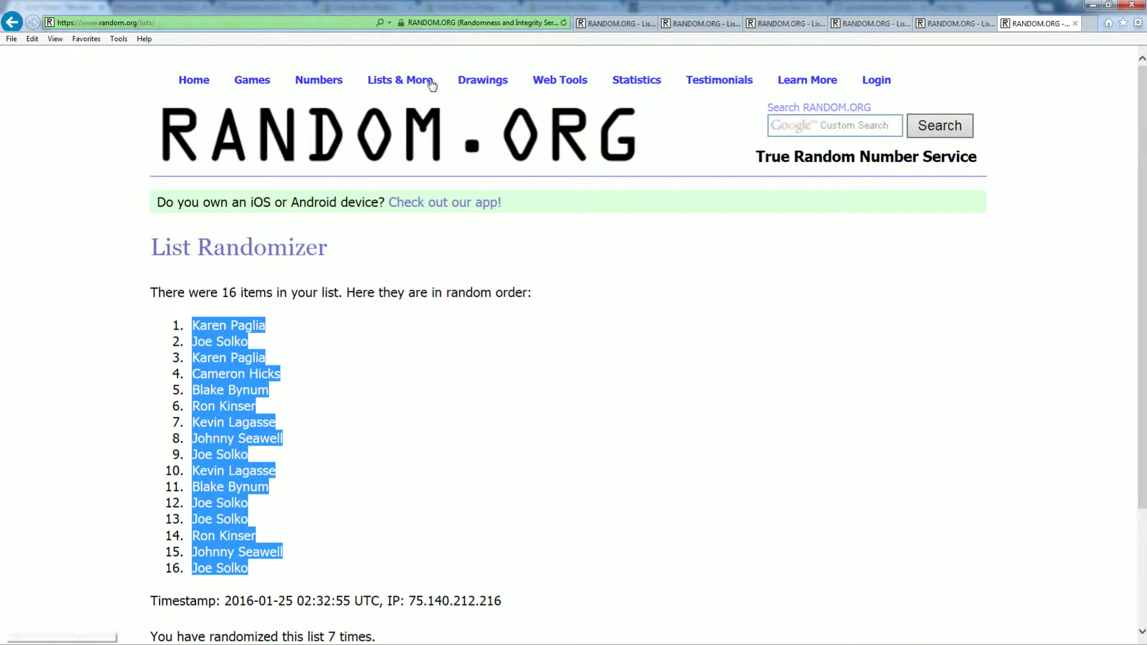
click(413, 103)
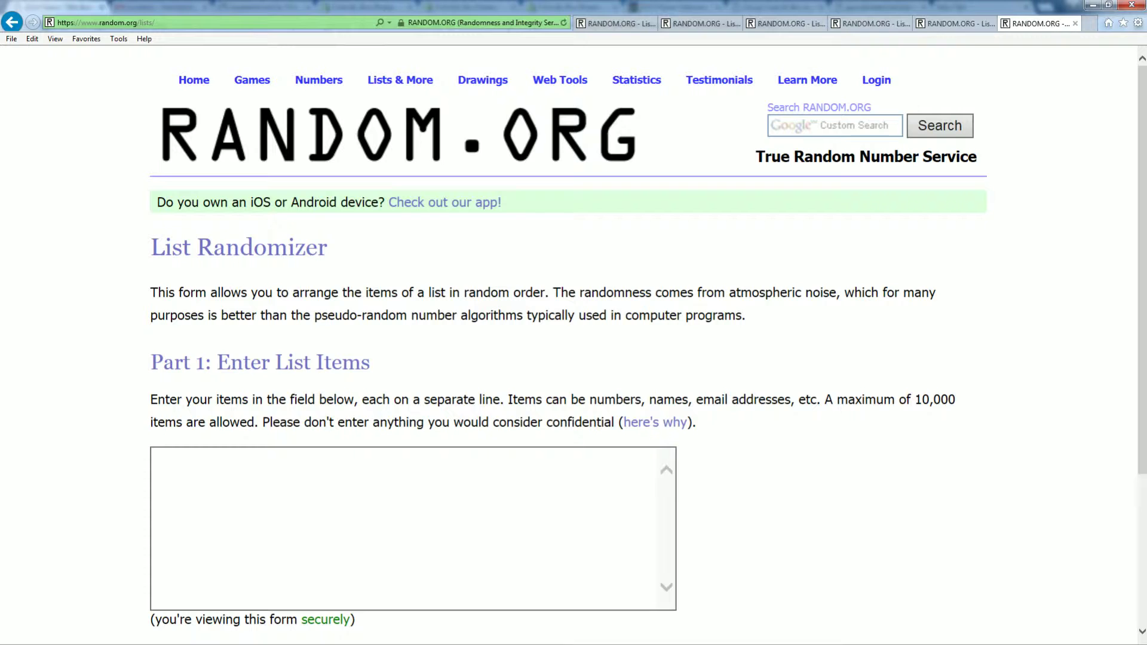
key(alt+Tab)
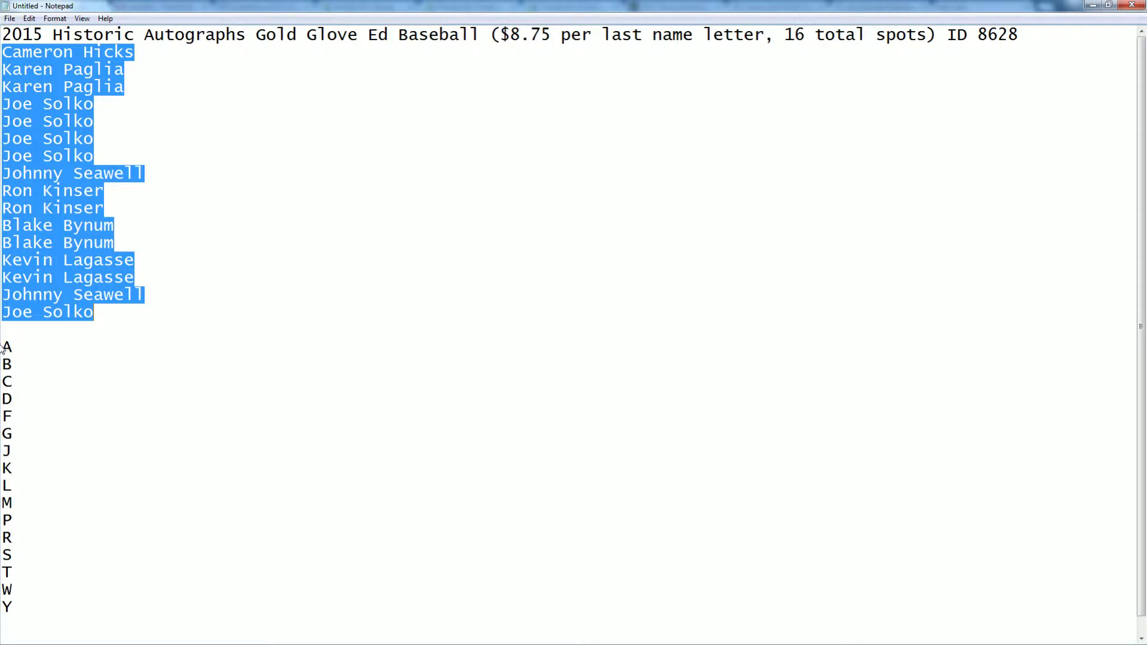
drag(6, 343, 10, 607)
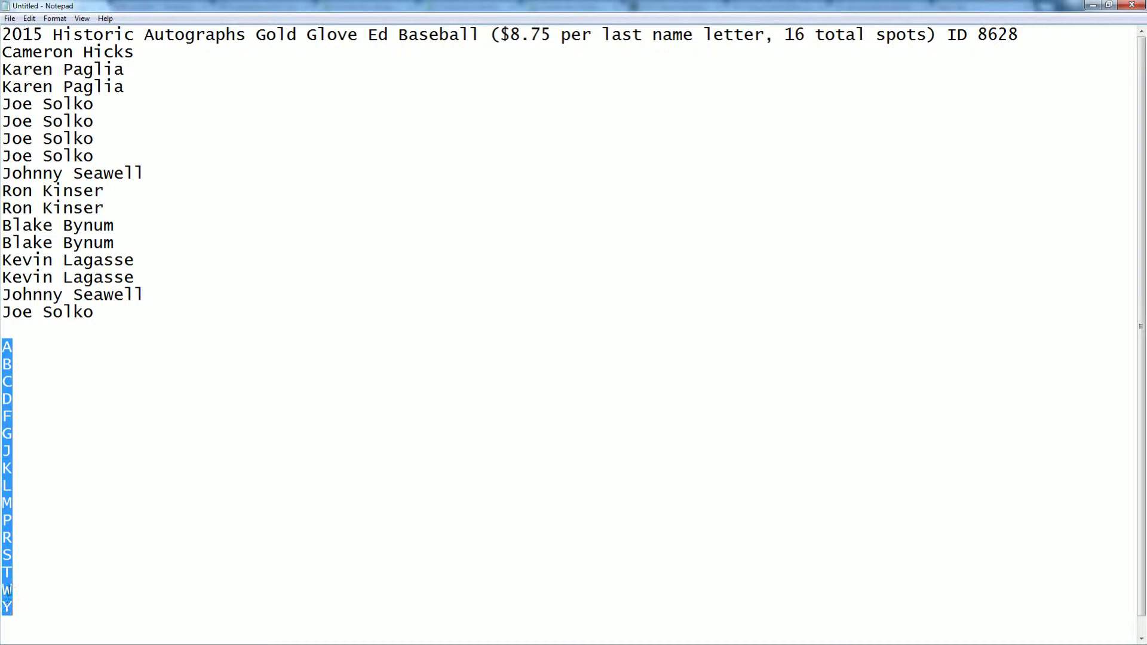
right_click(9, 575)
click(39, 435)
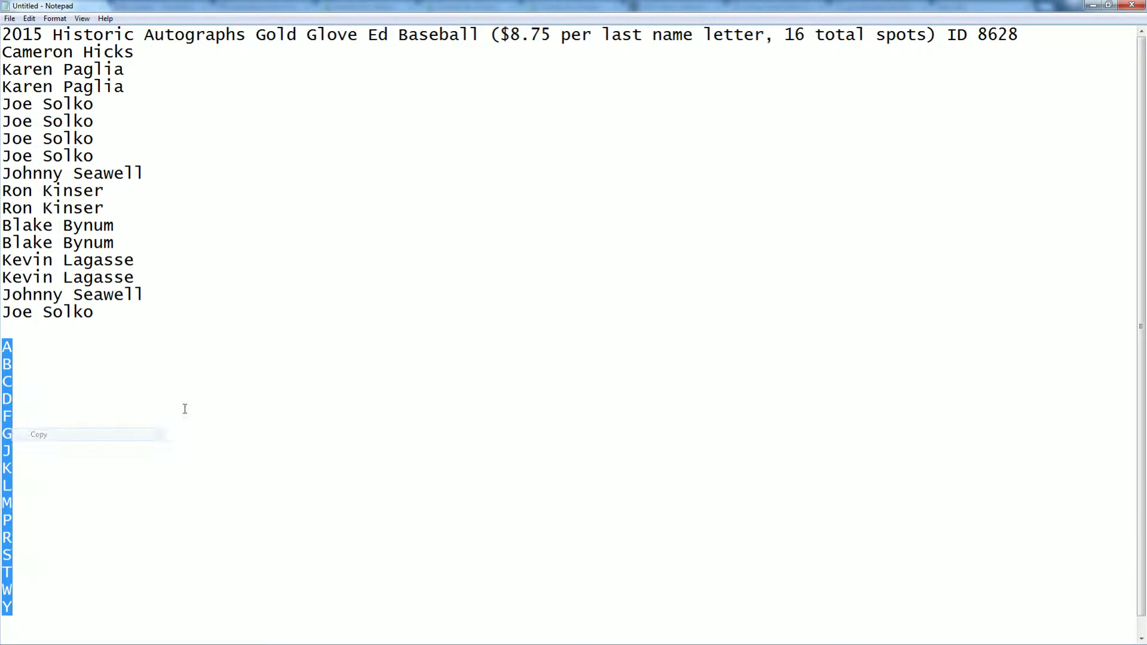
Paste the sixteen letters into the List Randomizer and randomize them
click(1092, 5)
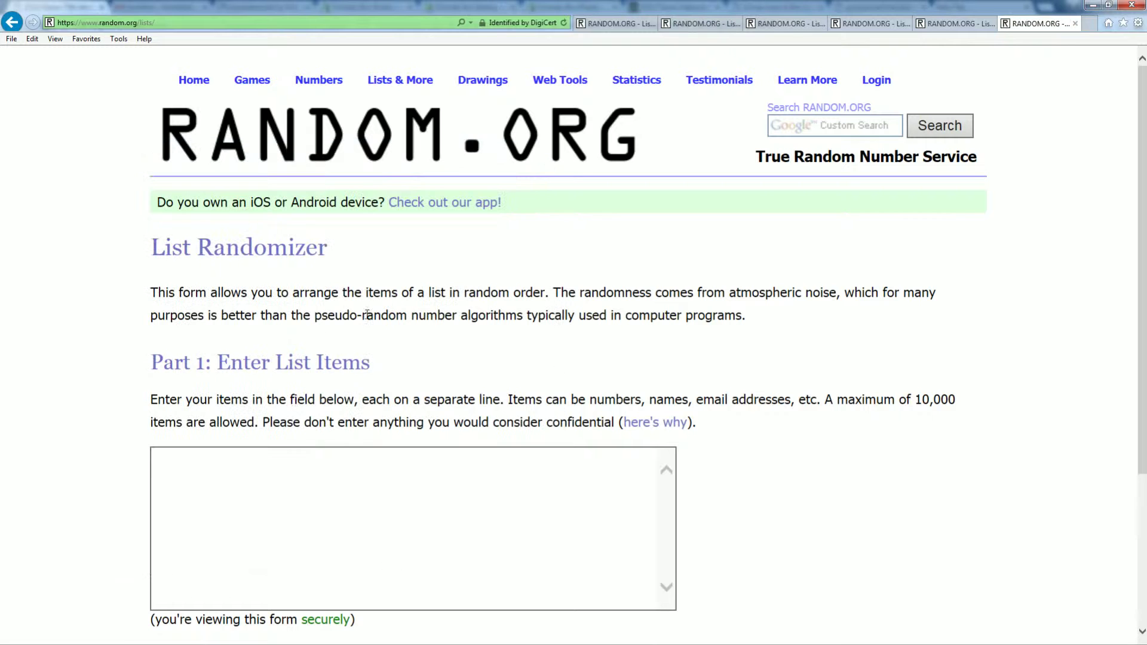
click(217, 470)
right_click(216, 470)
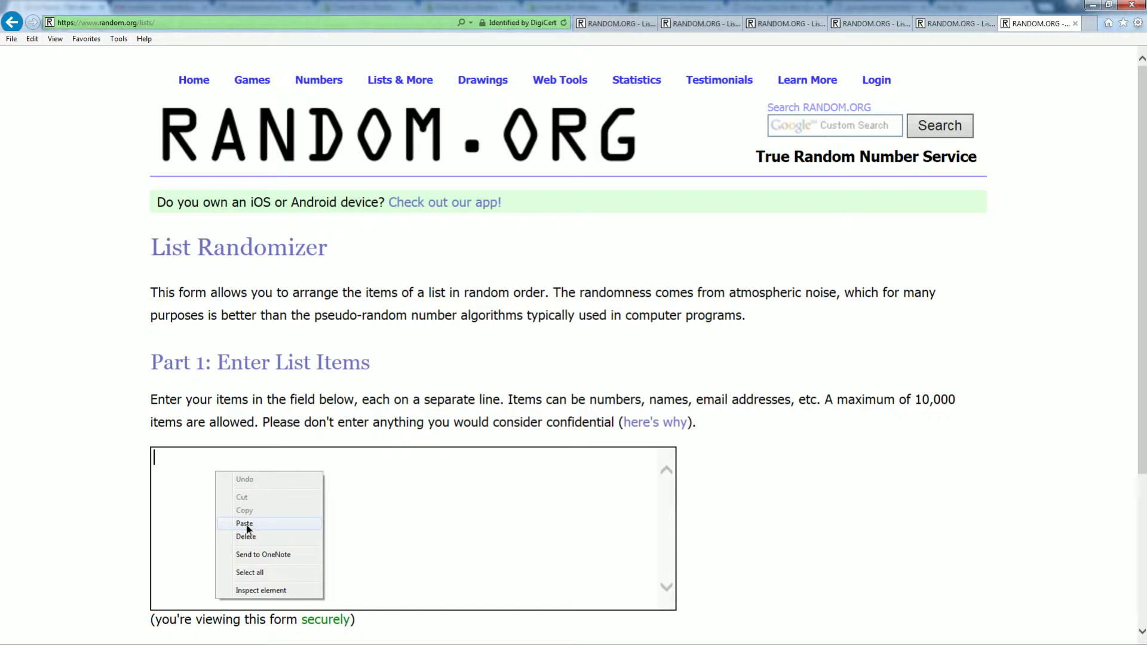
click(246, 527)
scroll(717, 521, down, 4)
click(214, 519)
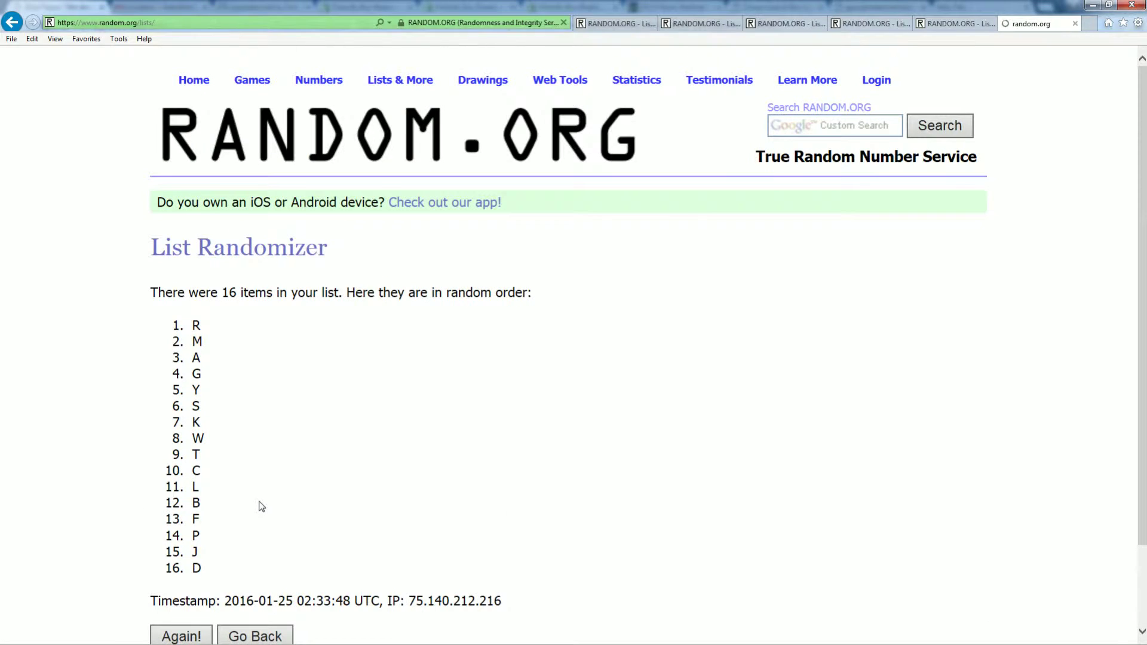
Reshuffle the letter list until it has been randomized 7 times
scroll(260, 502, down, 2)
click(188, 519)
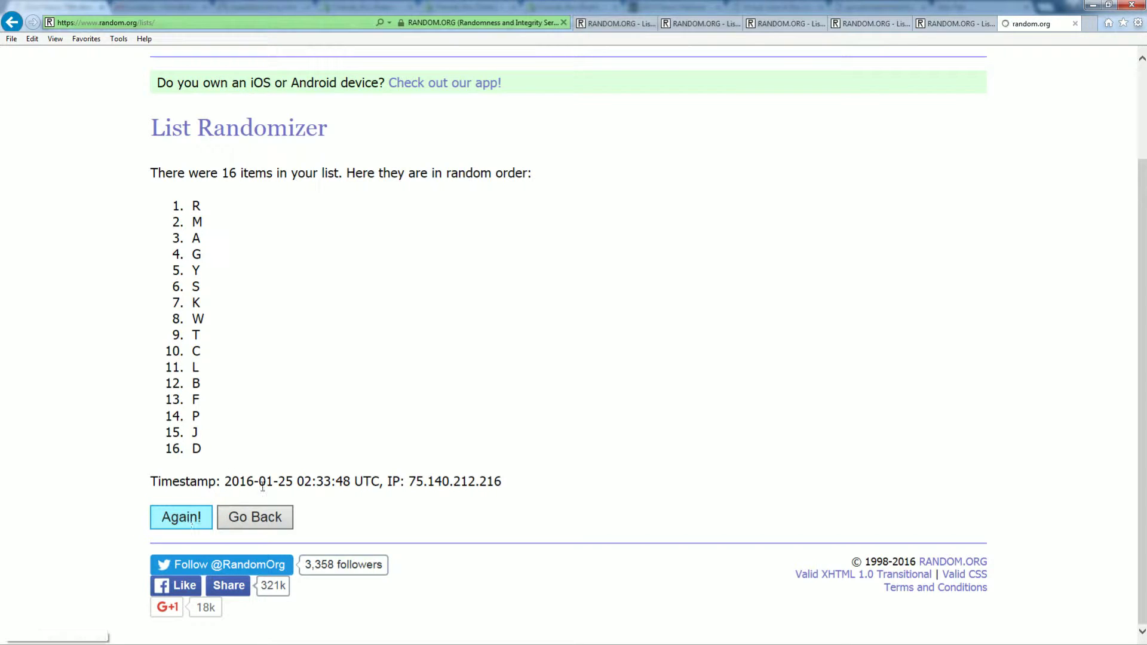
scroll(261, 499, down, 2)
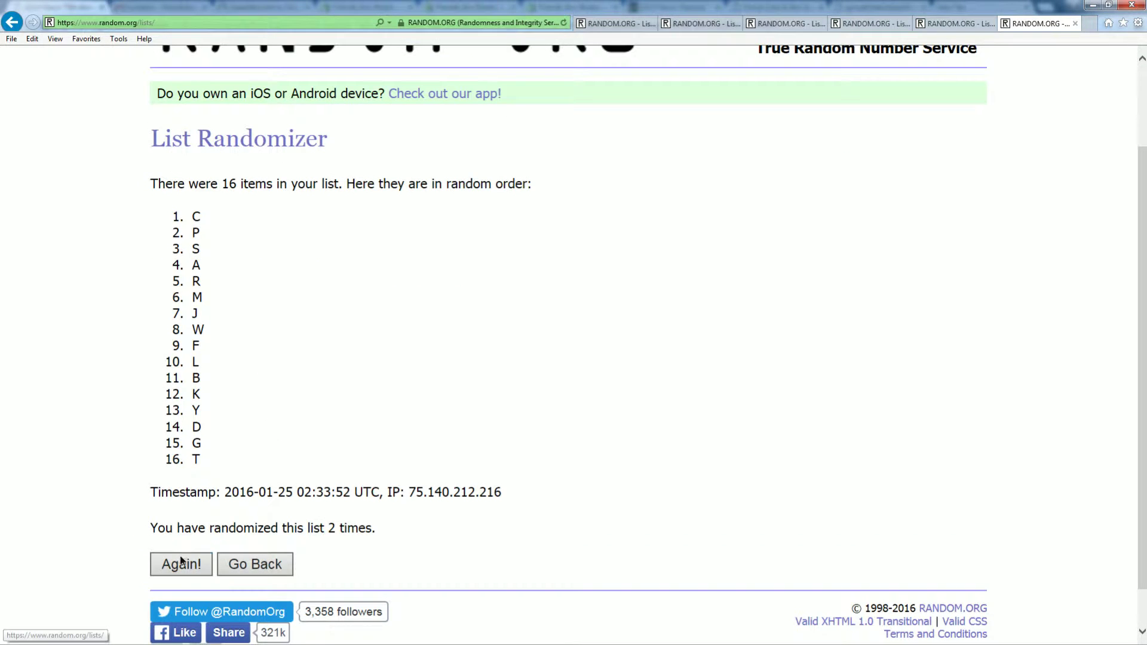
scroll(263, 488, down, 2)
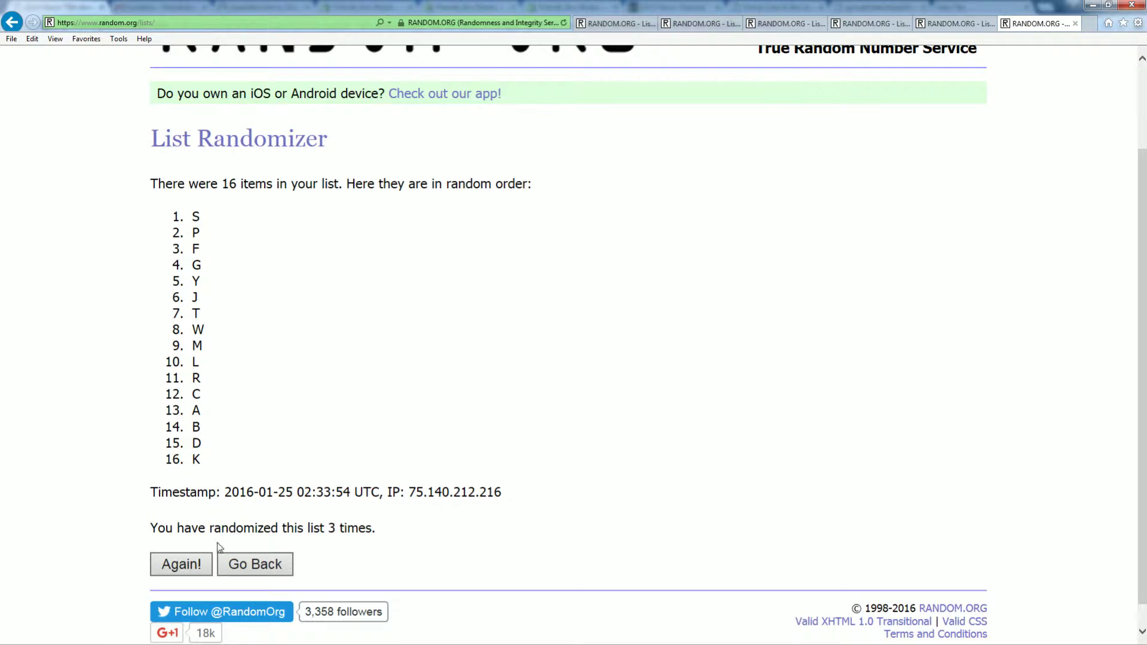
click(203, 565)
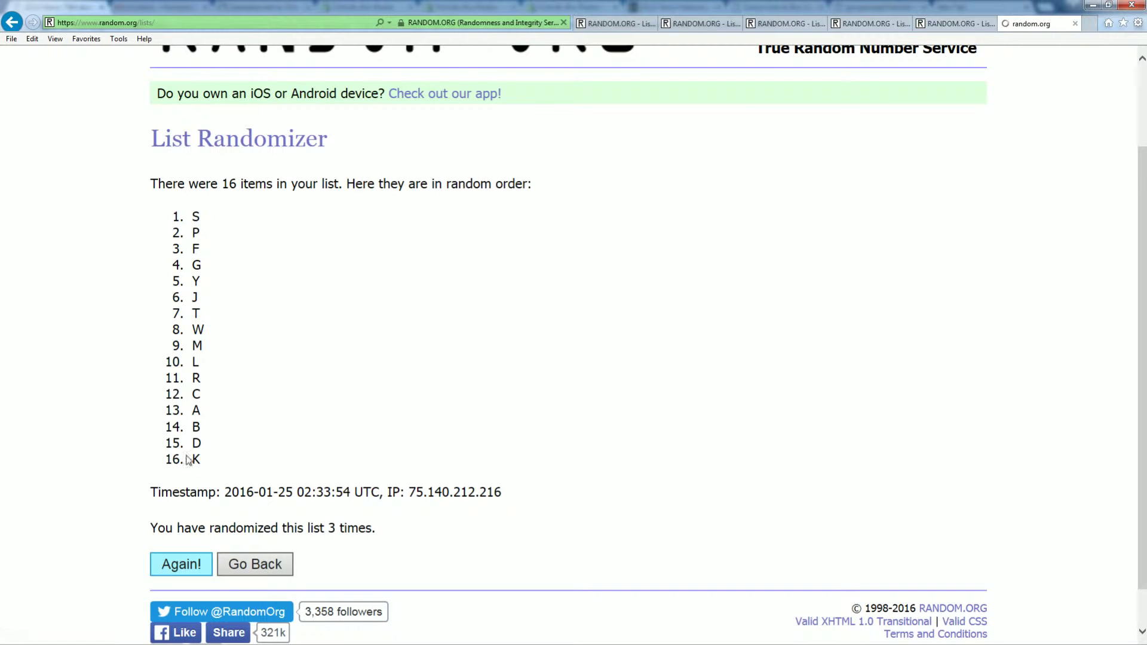
scroll(191, 515, down, 2)
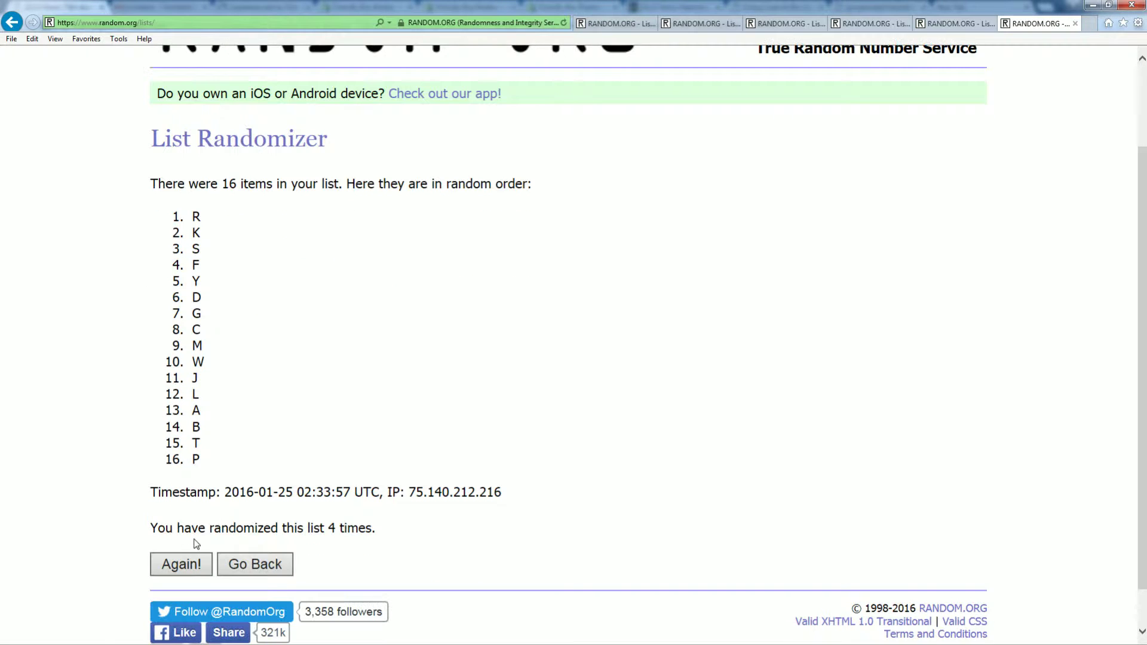
click(197, 563)
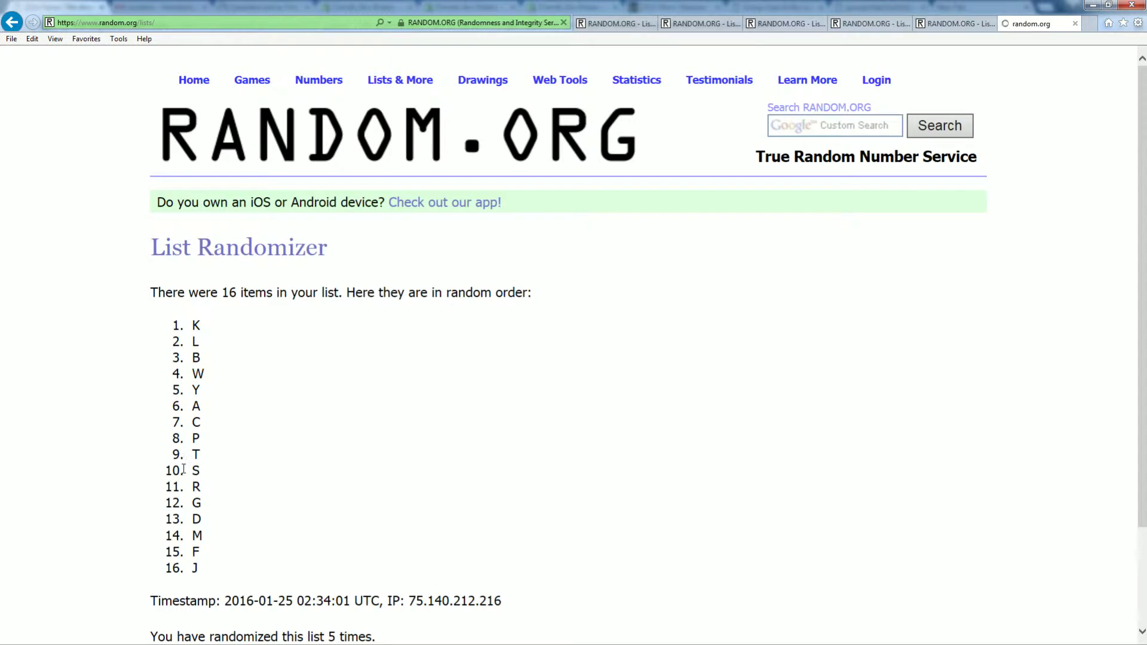
scroll(180, 478, down, 2)
click(187, 566)
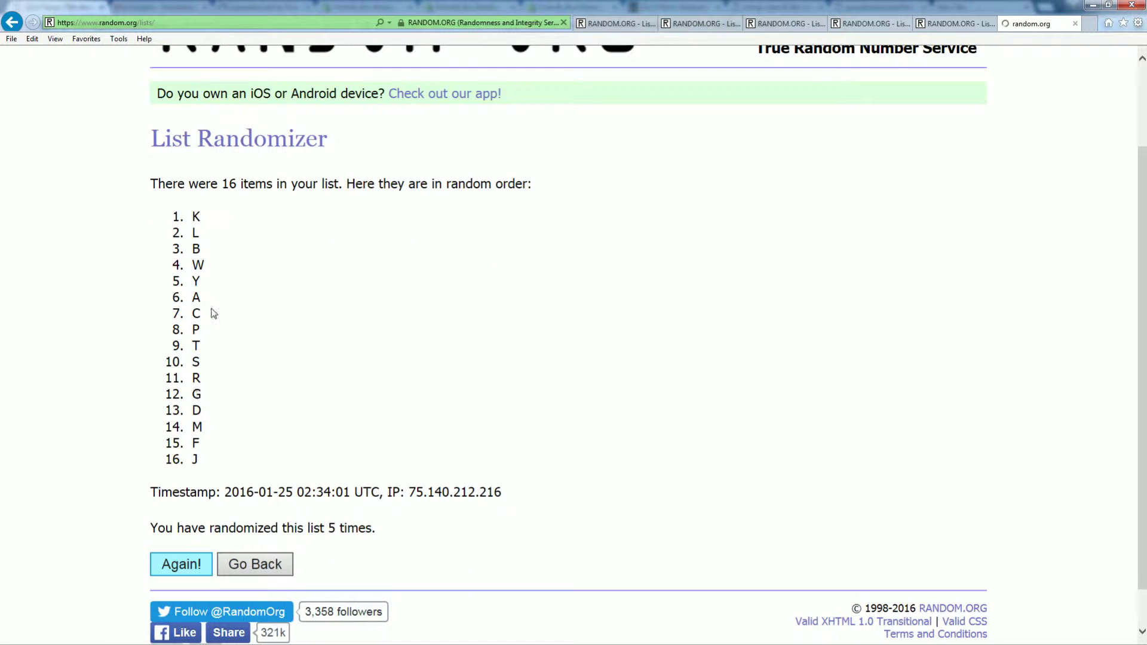
scroll(206, 495, down, 2)
click(188, 543)
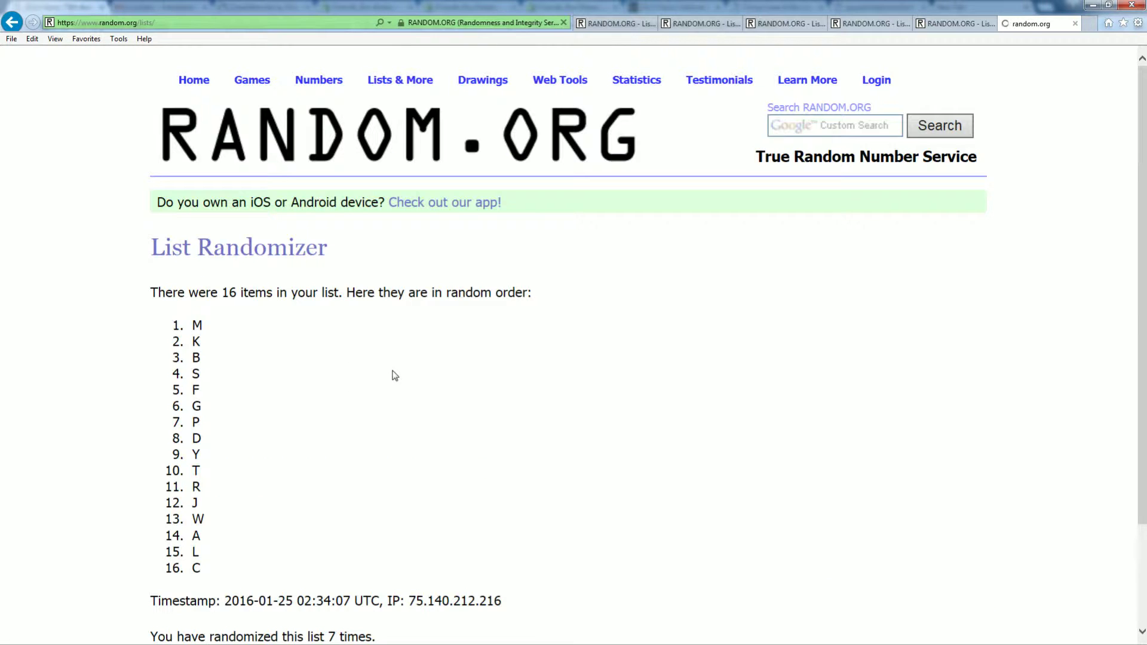
scroll(294, 423, down, 3)
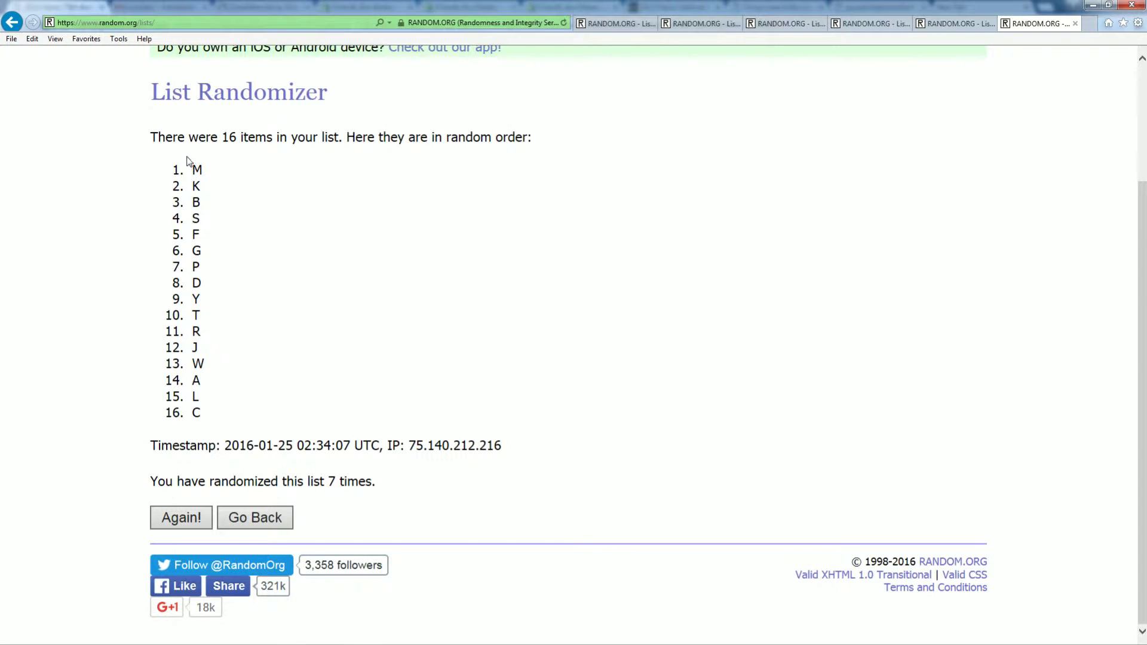
Copy the final letter order beginning M, K, B and switch to Excel
drag(192, 161, 199, 409)
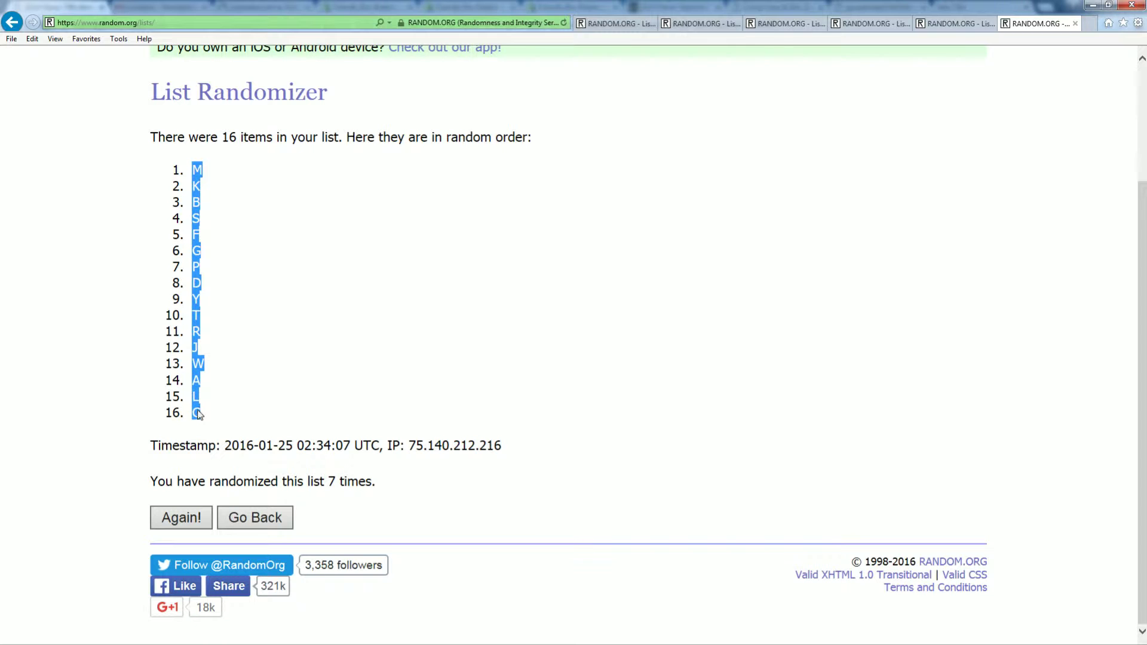
right_click(197, 361)
click(236, 385)
key(alt+Tab)
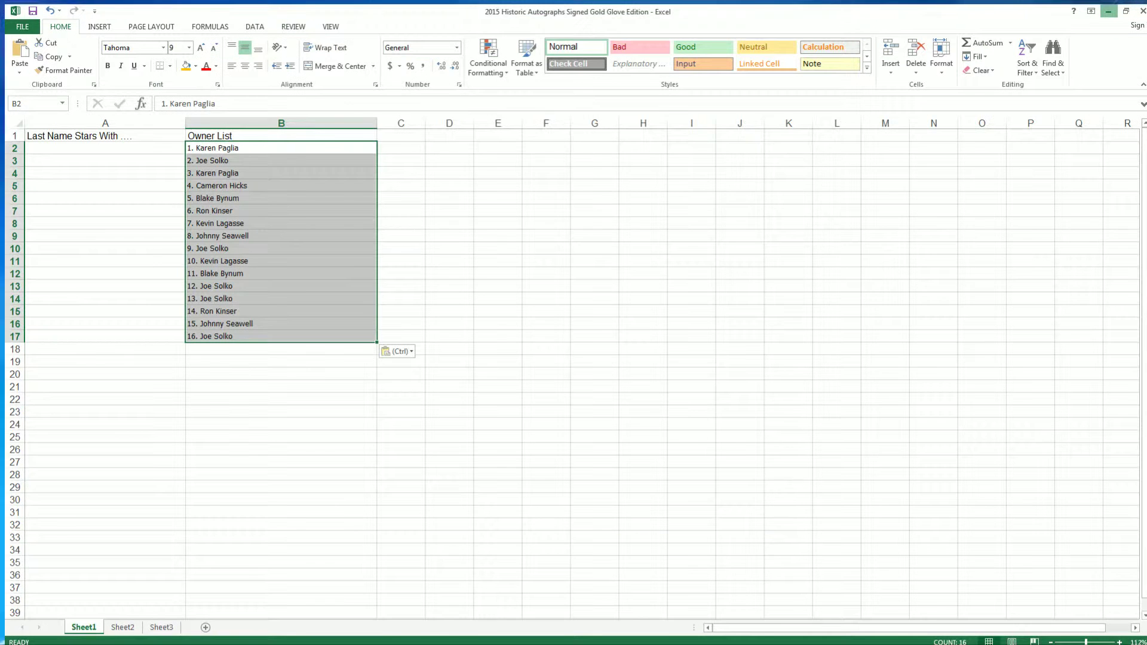
Paste the shuffled letters into A2:A17 beside the owner names
click(57, 144)
right_click(57, 144)
click(84, 195)
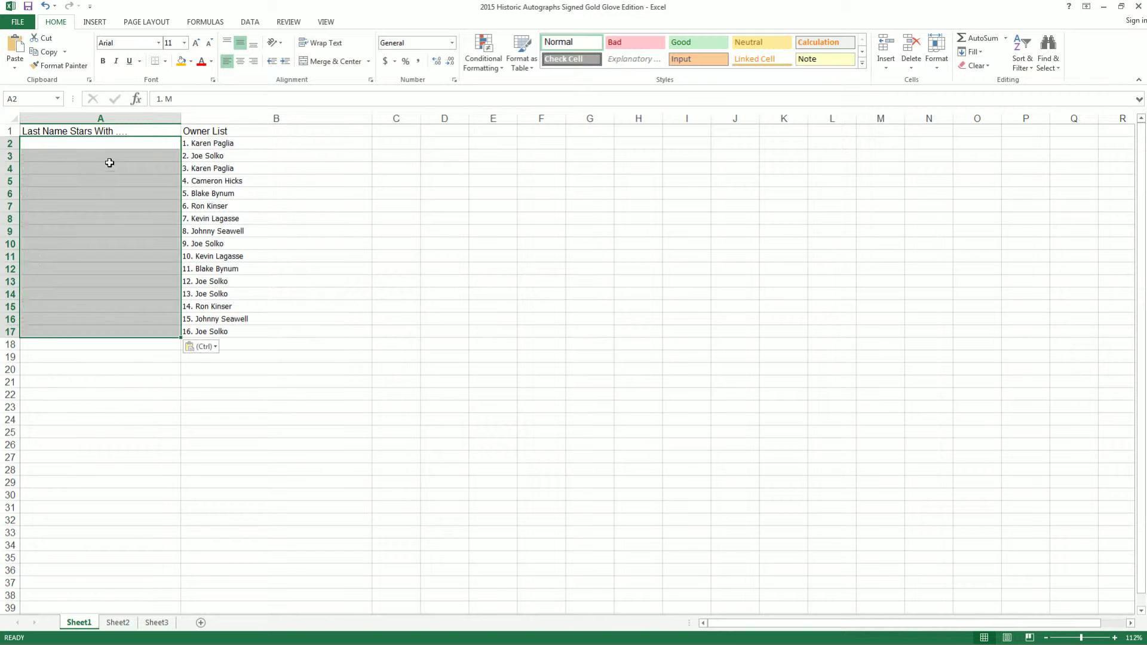
click(1099, 638)
scroll(885, 577, down, 1)
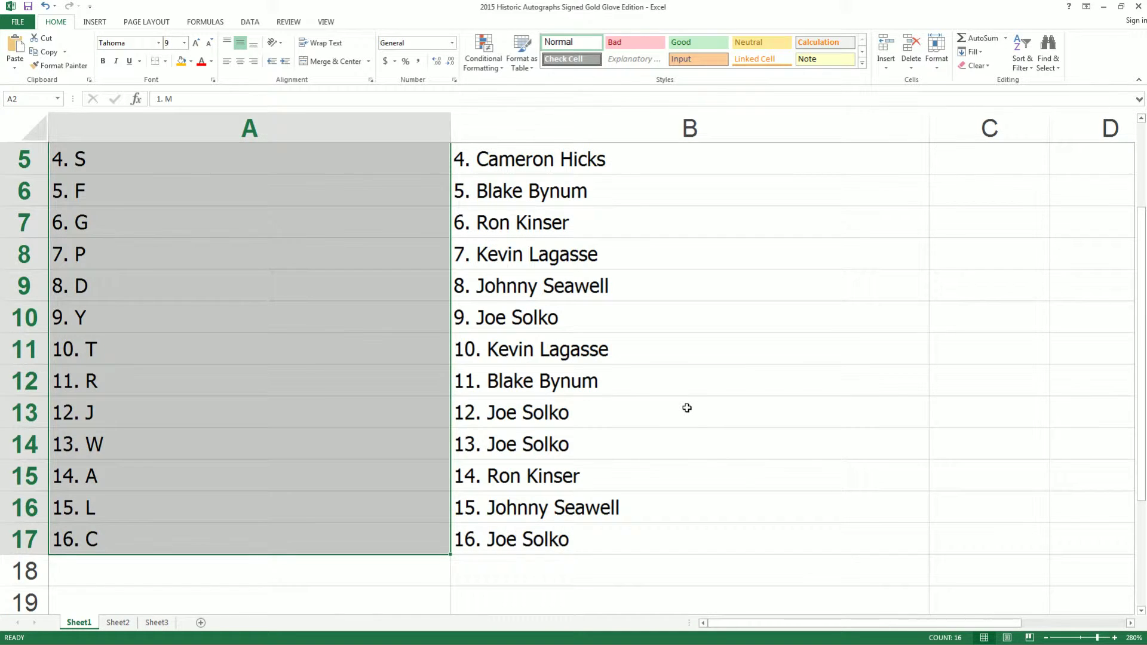
scroll(687, 408, up, 2)
Narrow column A and adjust the sheet zoom
click(400, 120)
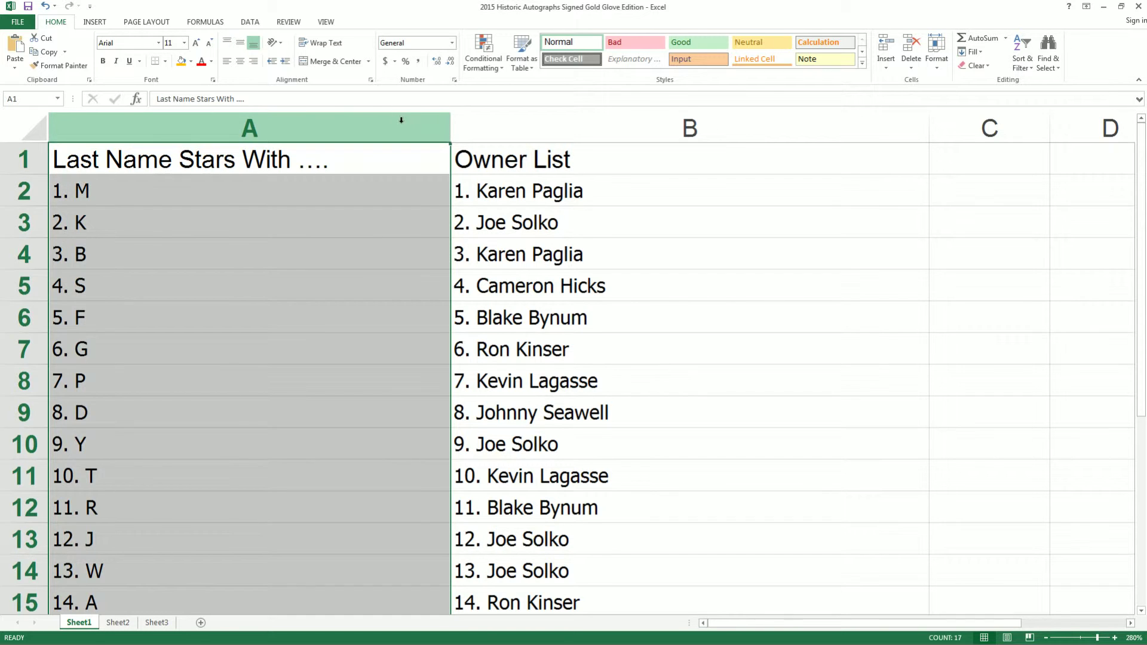
drag(449, 116, 134, 155)
scroll(143, 326, down, 1)
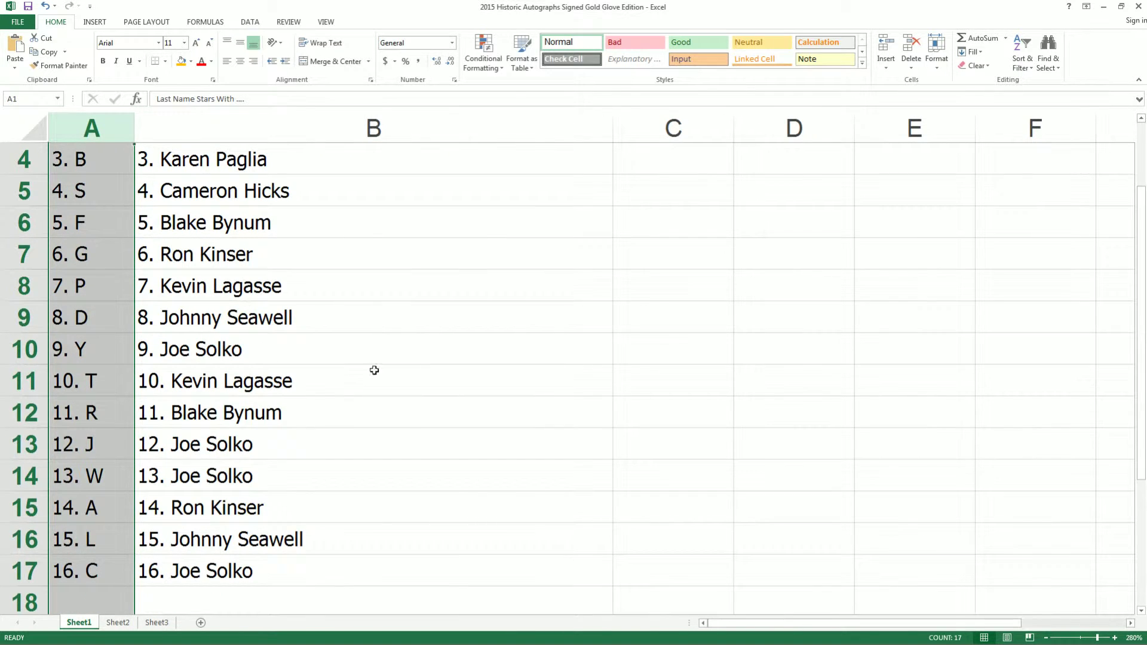
click(1073, 638)
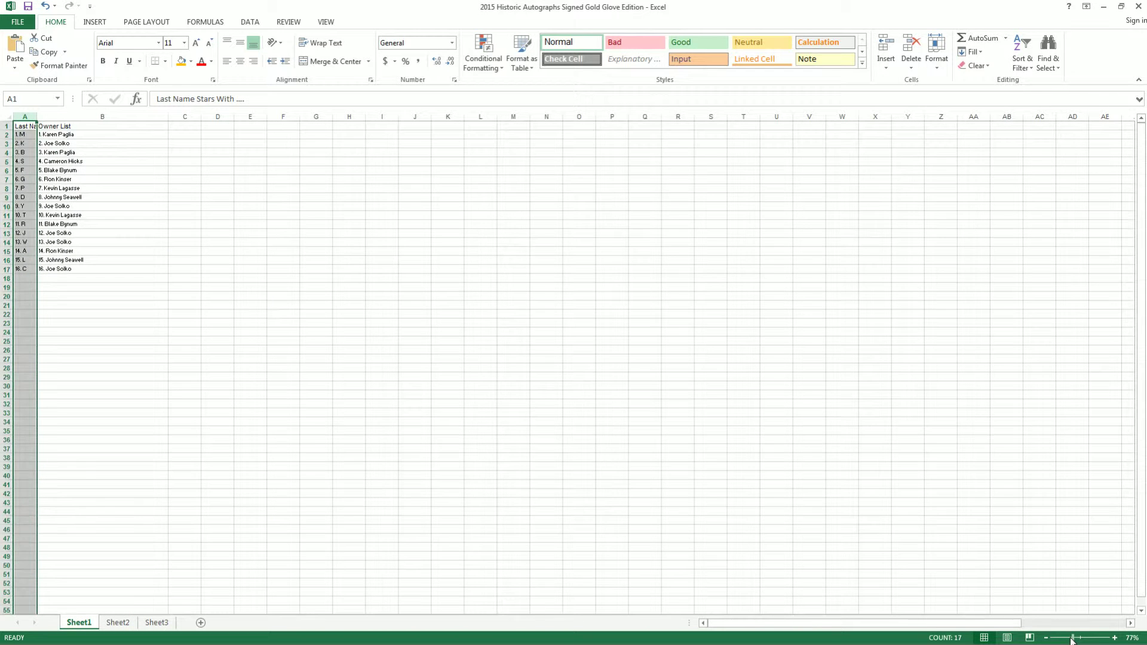
click(1115, 639)
click(1114, 639)
click(1114, 639)
click(1114, 638)
click(1114, 638)
click(1115, 638)
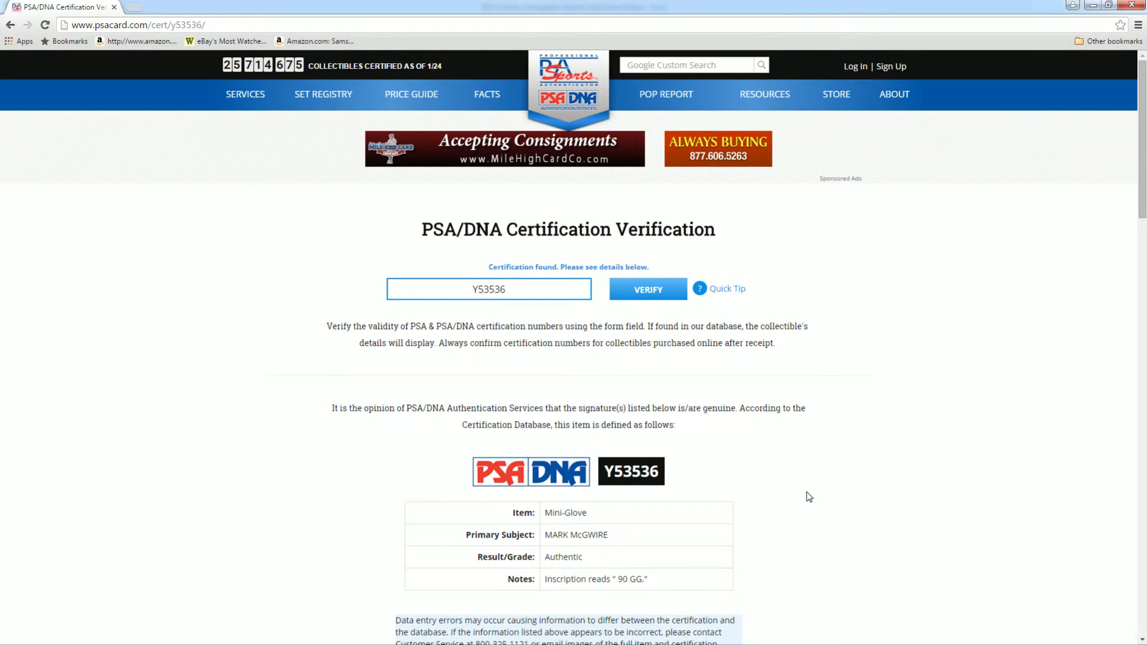
scroll(806, 491, down, 1)
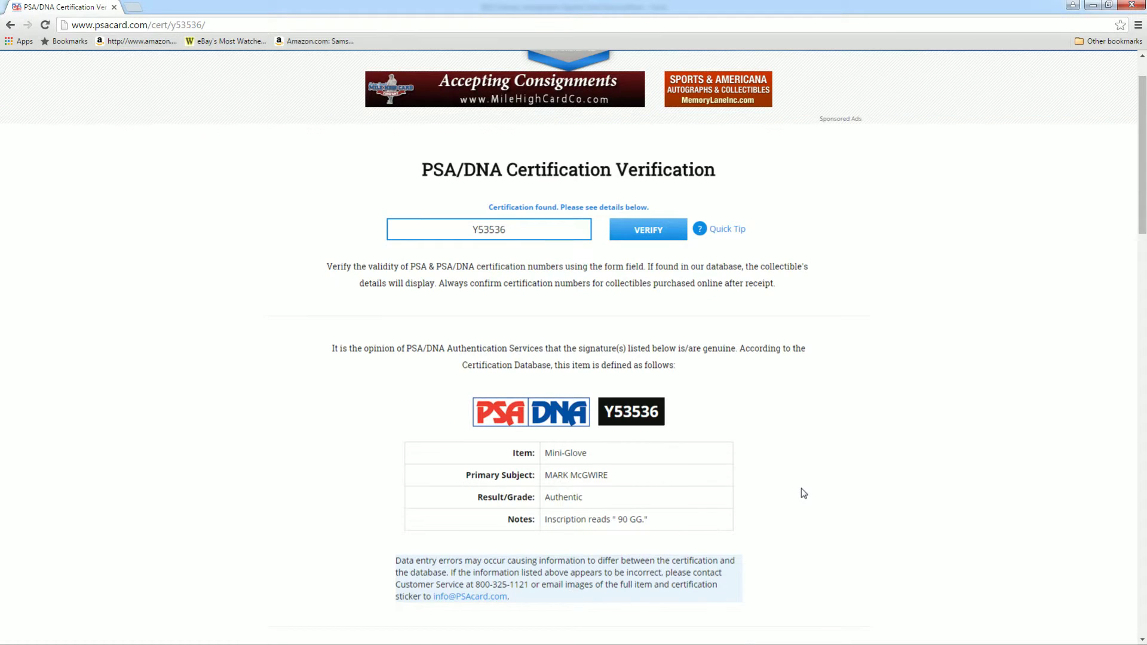